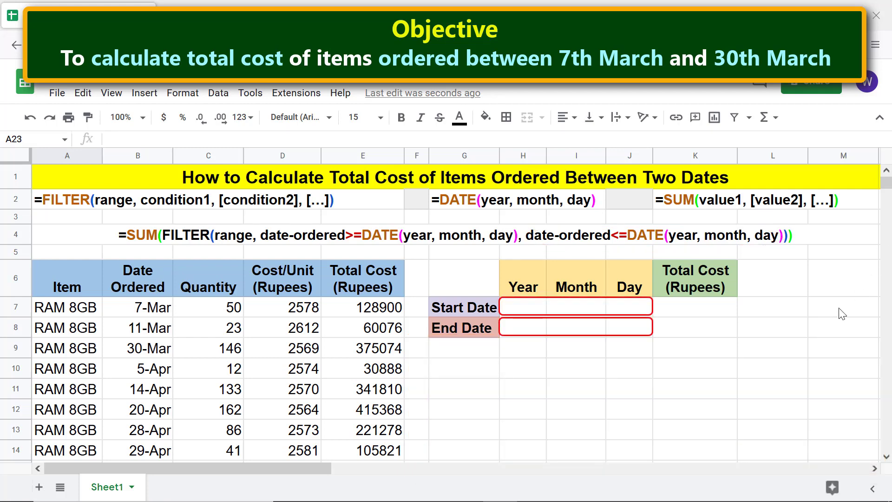
- Enter the start date 2022, 3, 7 across H7, I7 and J7
left_click(534, 310)
type("2022")
key("Tab")
type("3")
key("Tab")
type("7")
key("Return")
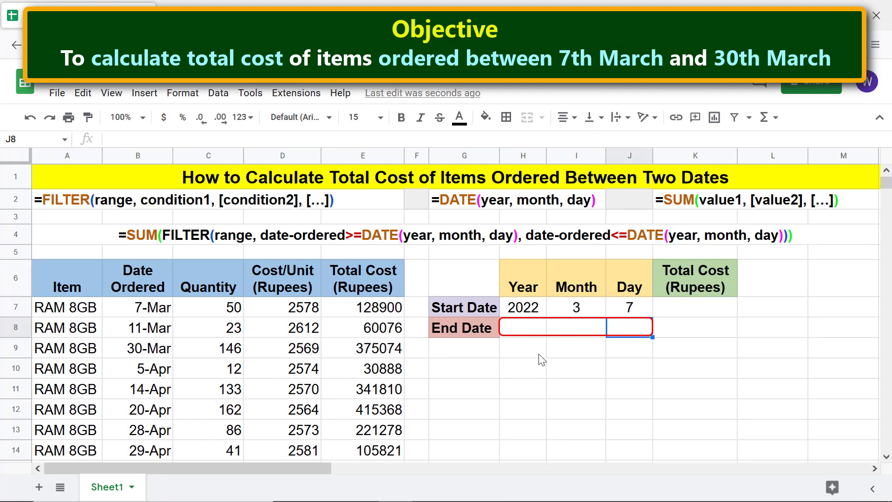
- Enter the end date 2022, 3, 30 across H8, I8 and J8
type("2022")
key("Tab")
type("3")
key("Tab")
type("30")
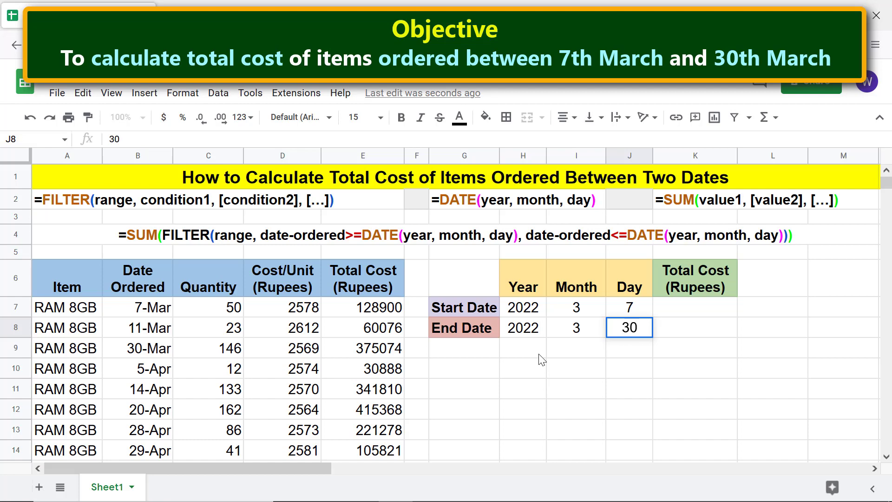
key("Return")
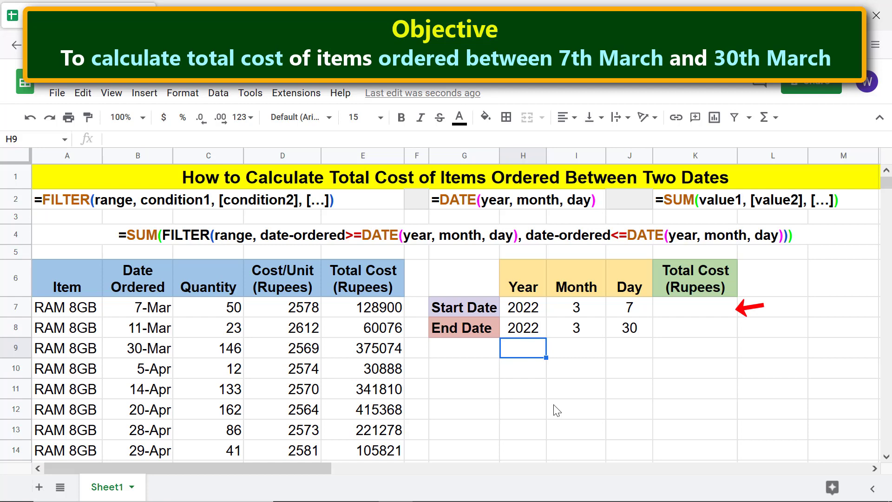
- Start K7 with =SUM(FILTER(E7:E14, filtering the Total Cost column E7:E14
left_click(696, 308)
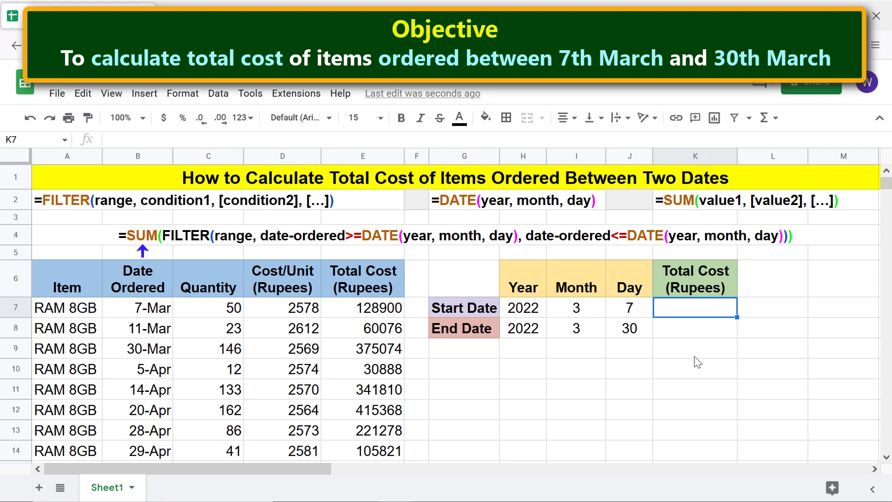
type("=")
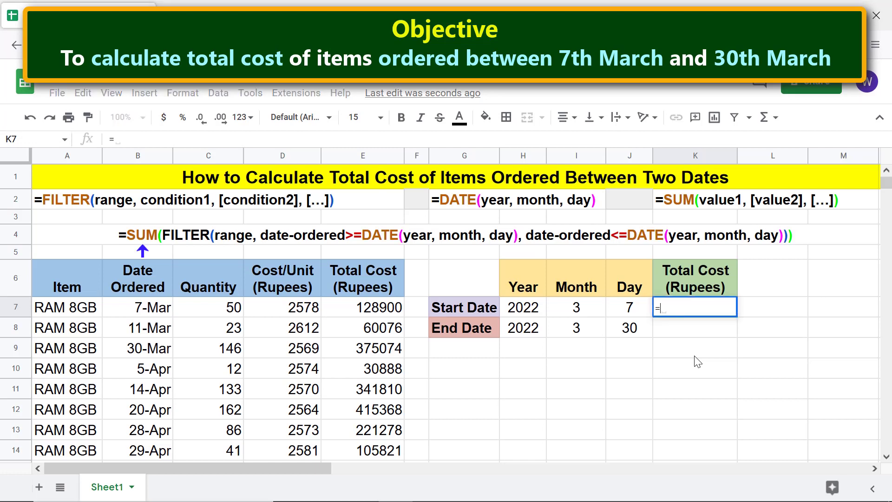
type("SUM")
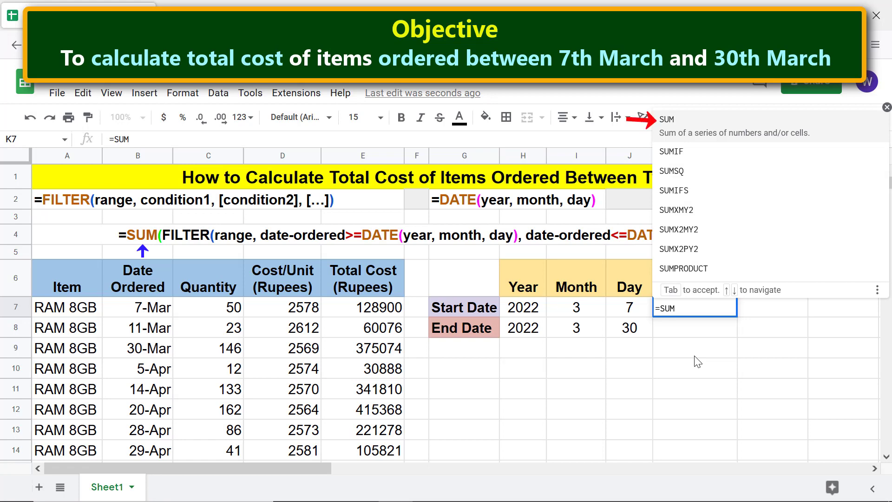
left_click(697, 124)
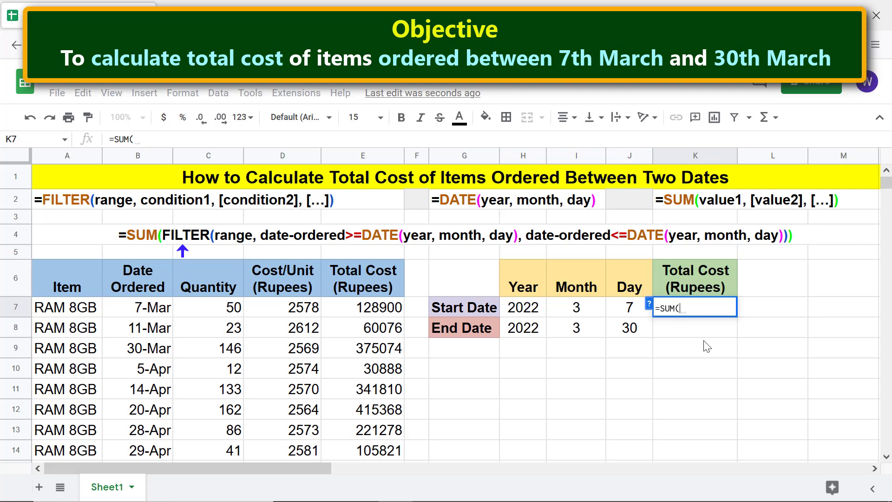
type("FIL")
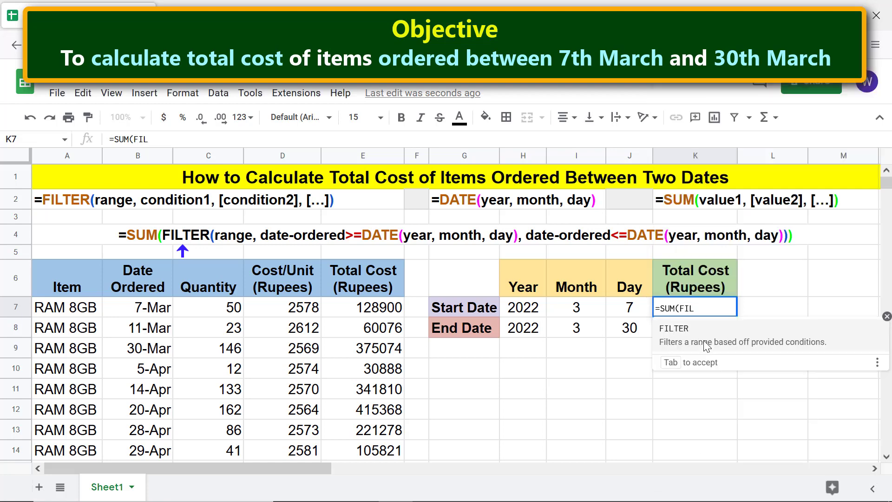
left_click(687, 330)
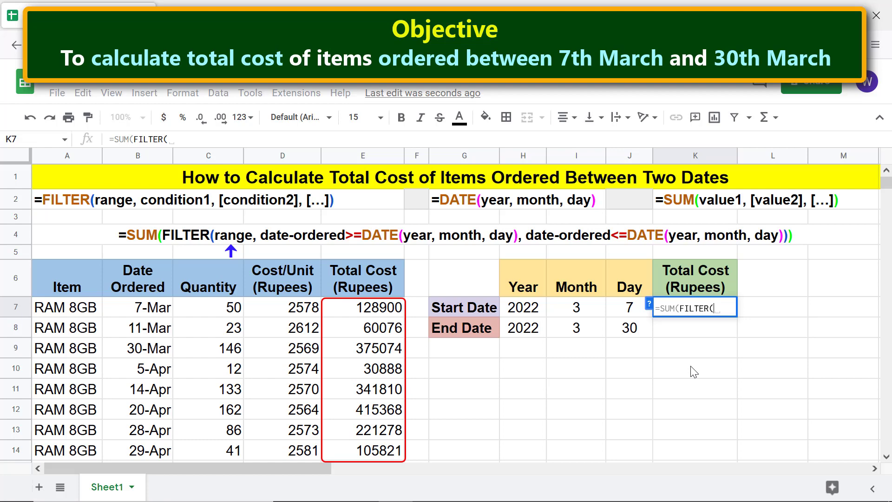
left_click(398, 314)
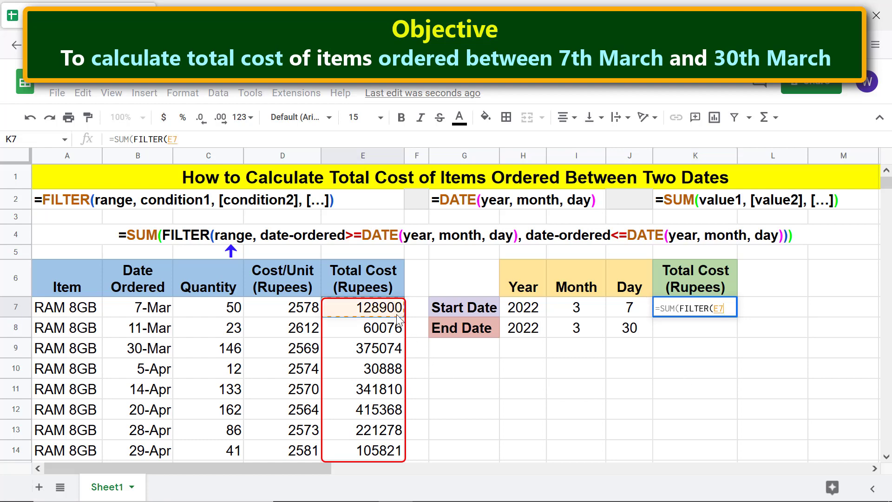
left_click(392, 453, "shift")
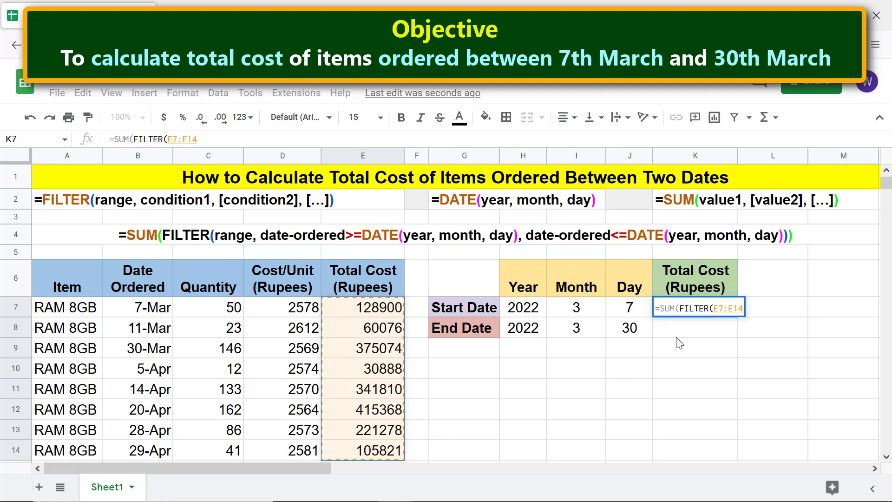
type(",")
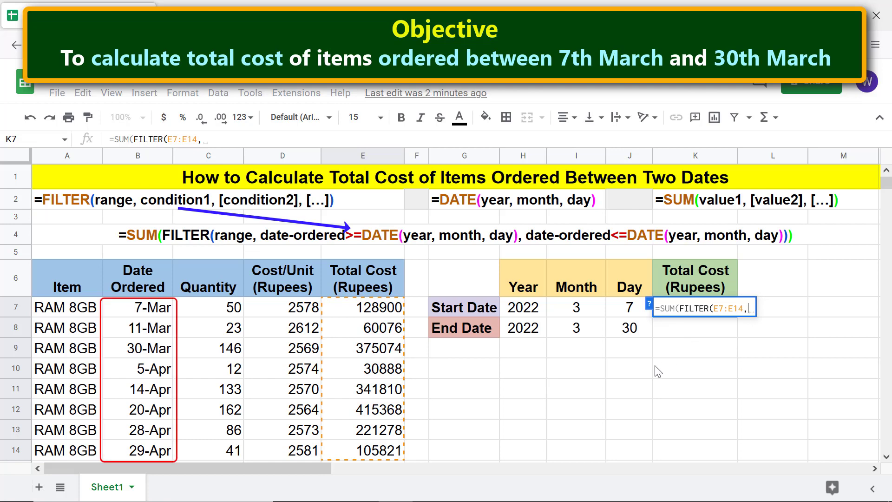
- Add the condition that order dates B7:B14 are >= DATE(H7,I7,J7), followed by a comma
left_click(172, 310)
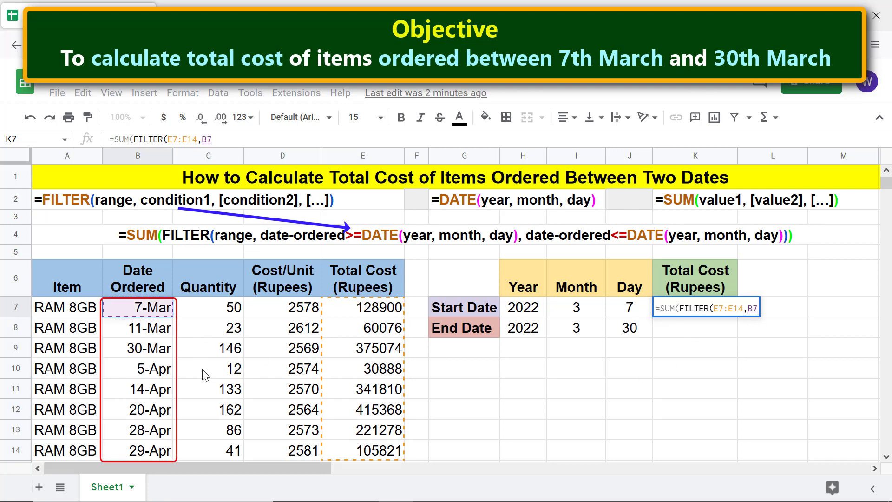
left_click(171, 451, "shift")
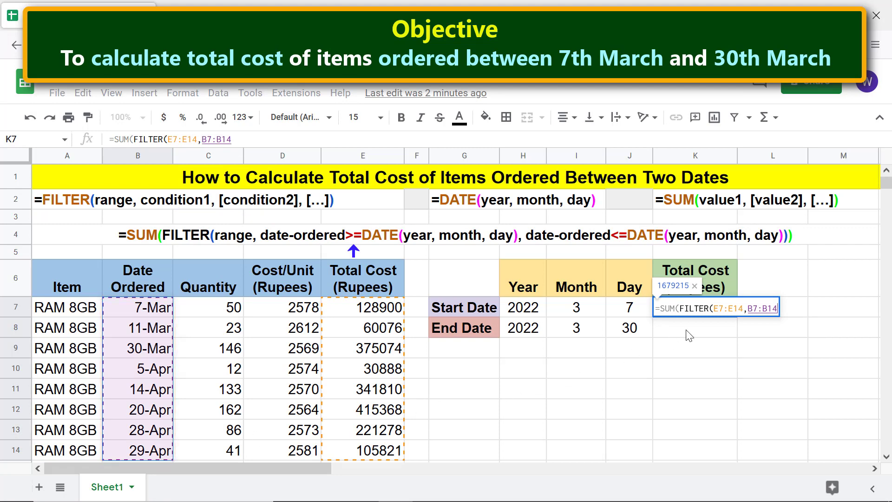
type(">=")
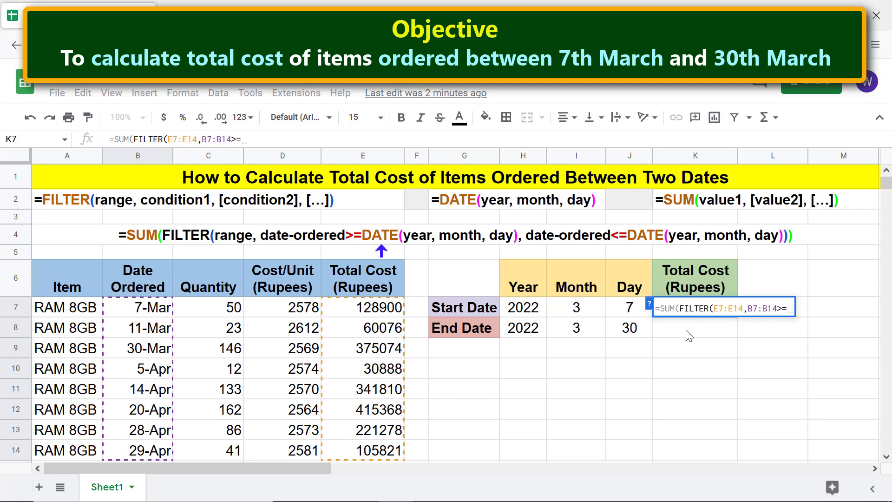
type("DAT")
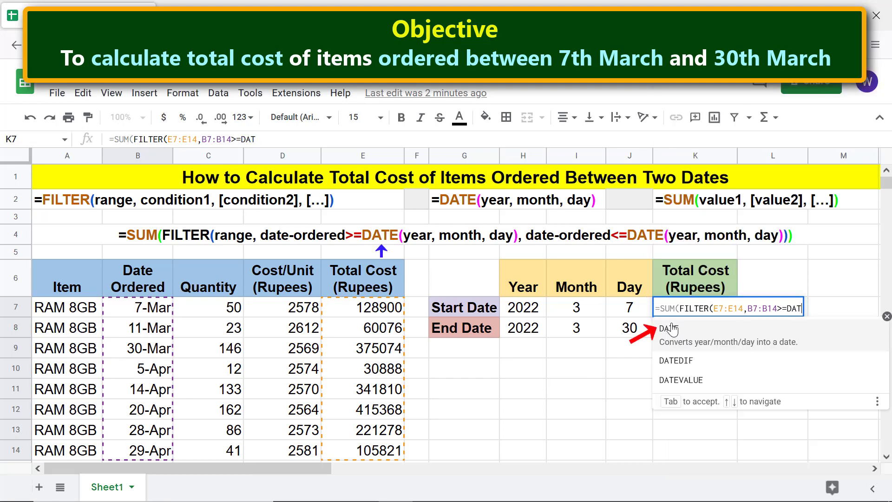
left_click(668, 329)
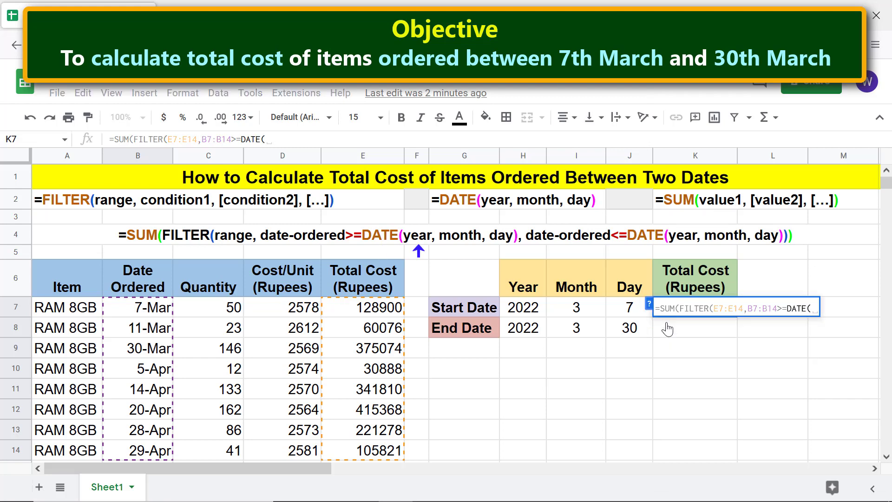
left_click(541, 309)
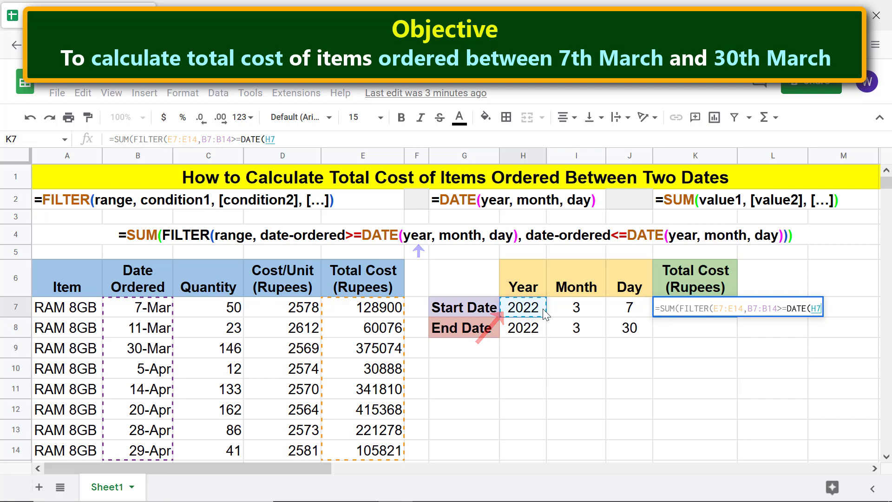
type(",")
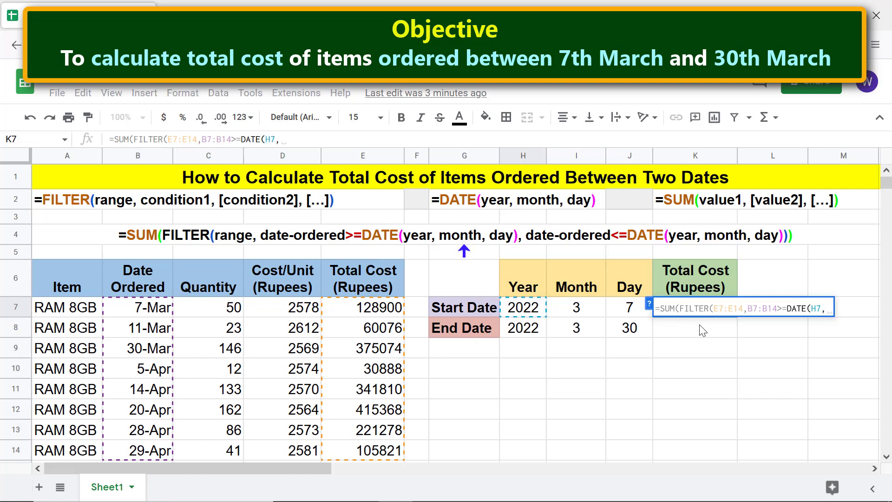
left_click(586, 310)
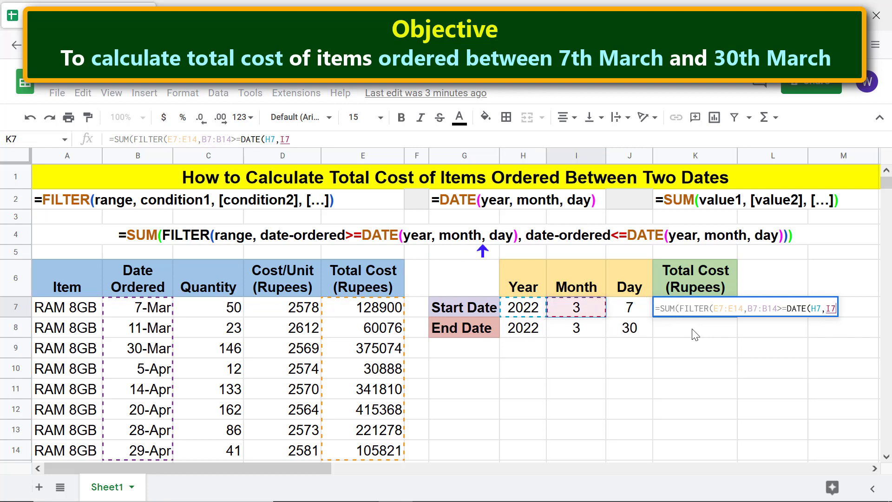
type(",")
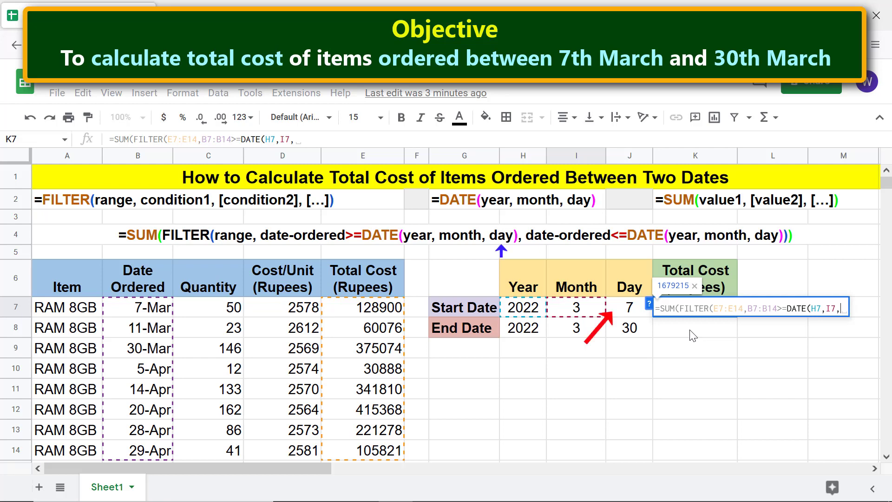
left_click(635, 317)
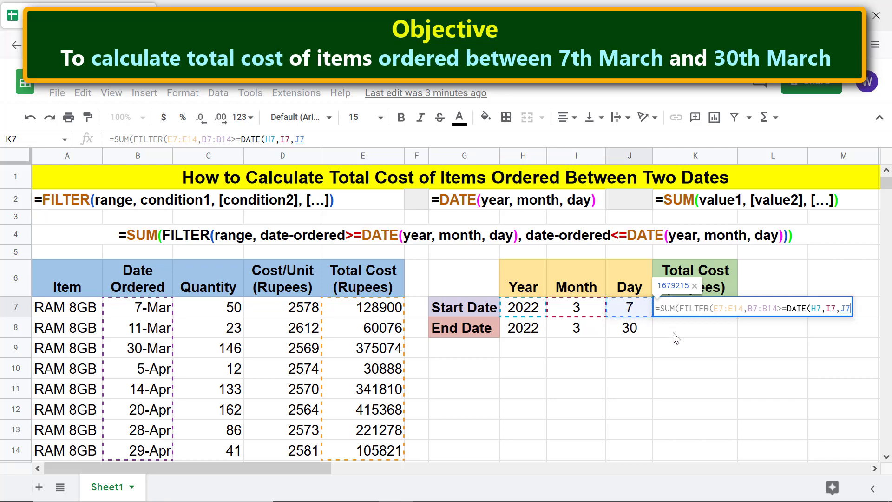
type(")")
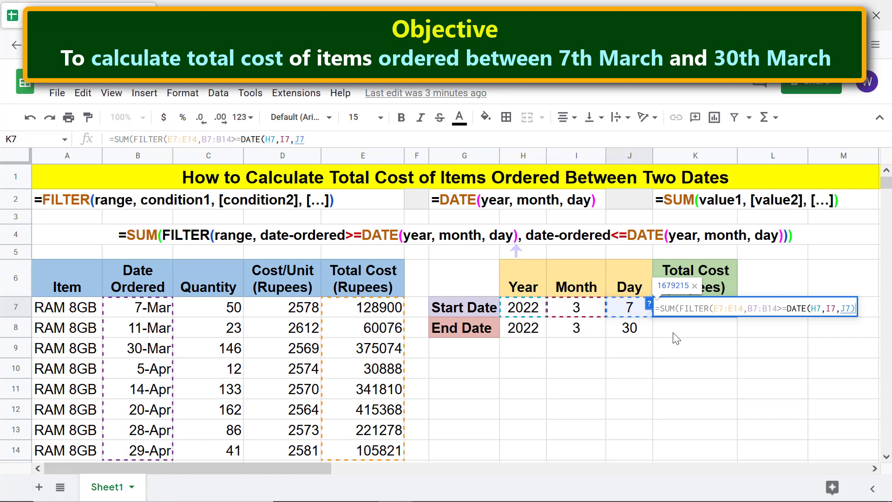
type(",")
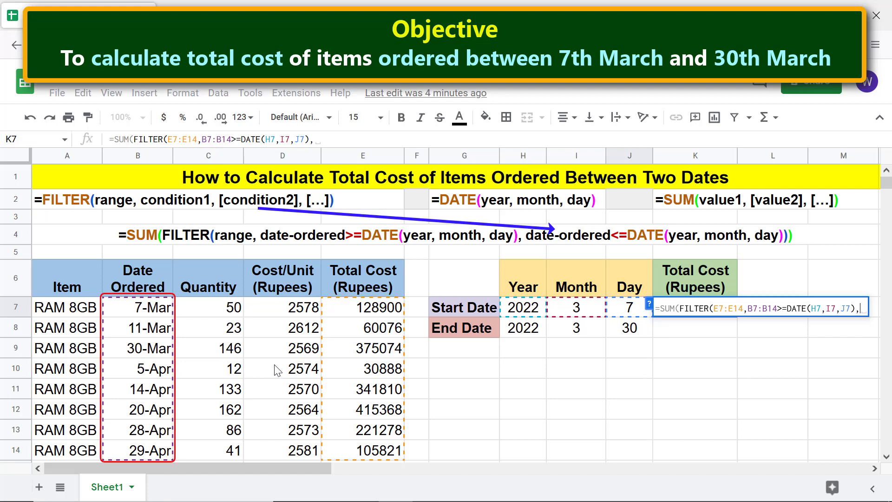
- Close the K7 formula with B7:B14<=DATE(H8,I8,J8))) and commit it, giving 564050
left_click(168, 310)
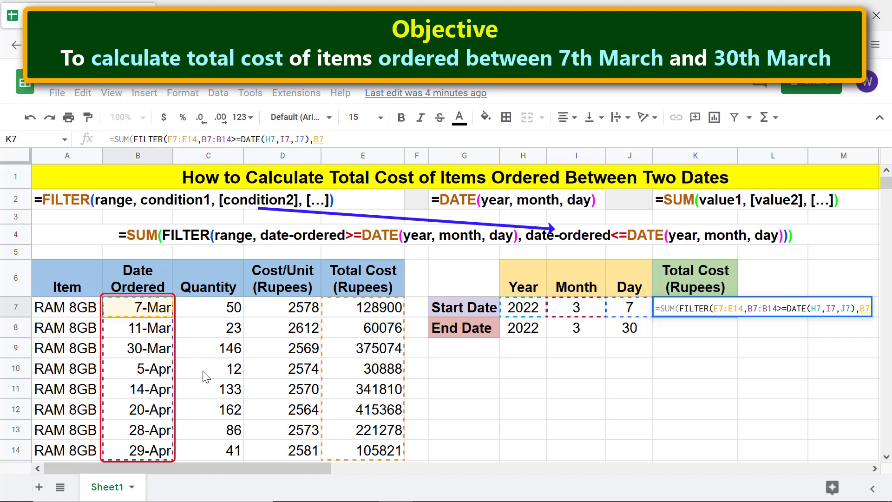
left_click_drag(176, 458, 176, 459)
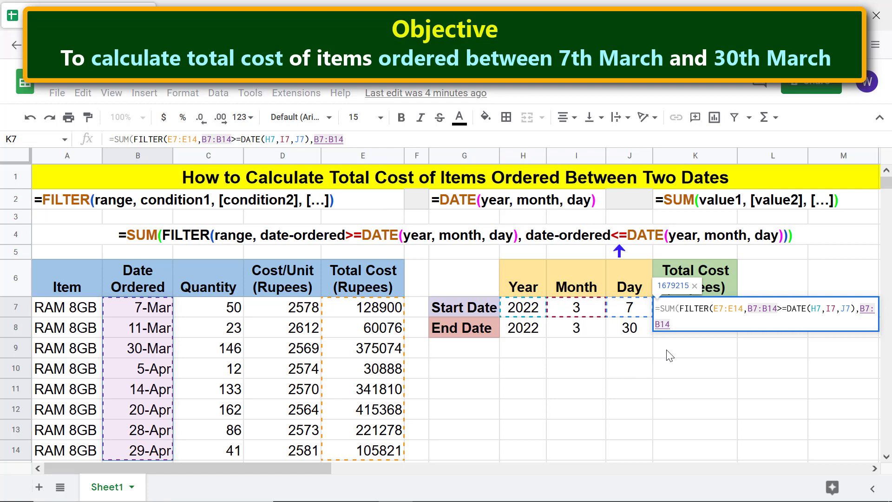
type("<=")
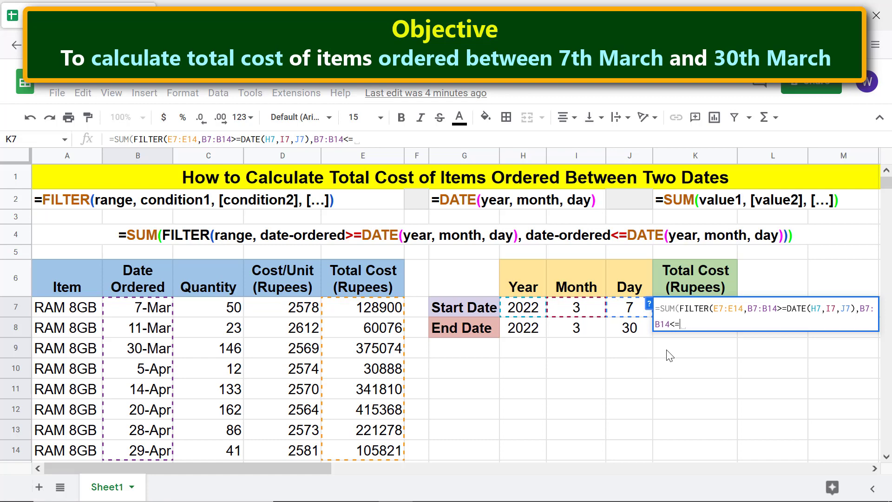
type("DAT")
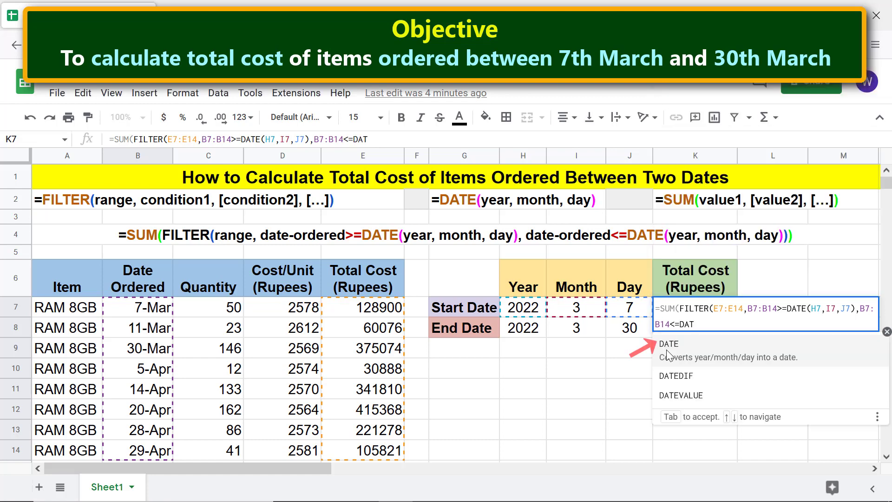
left_click(668, 352)
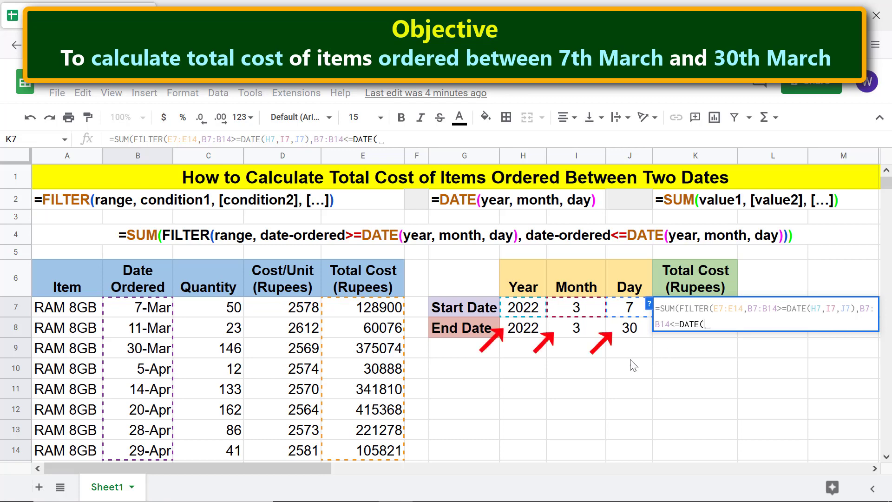
left_click(531, 327)
type(",")
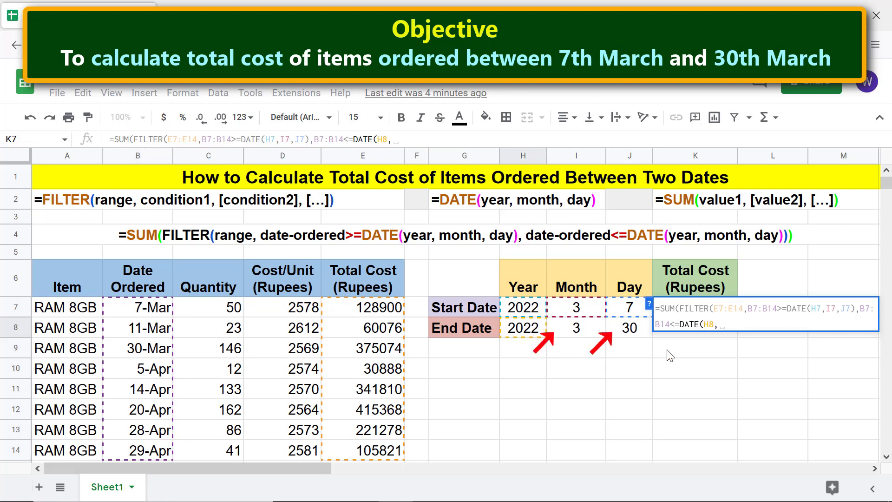
left_click(589, 331)
type(",")
left_click(623, 328)
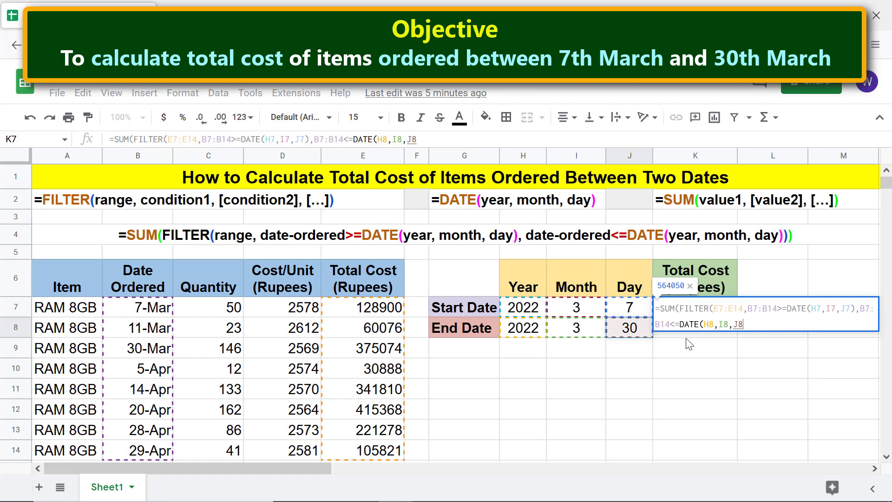
type(")))")
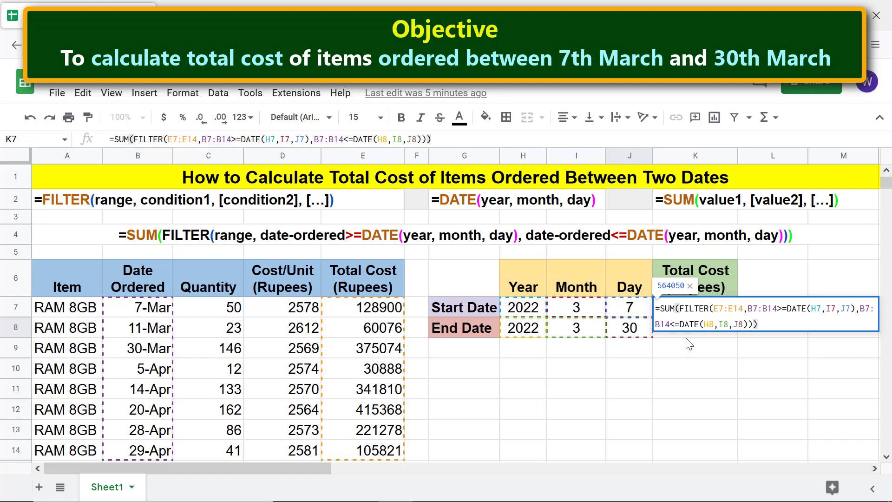
key("Return")
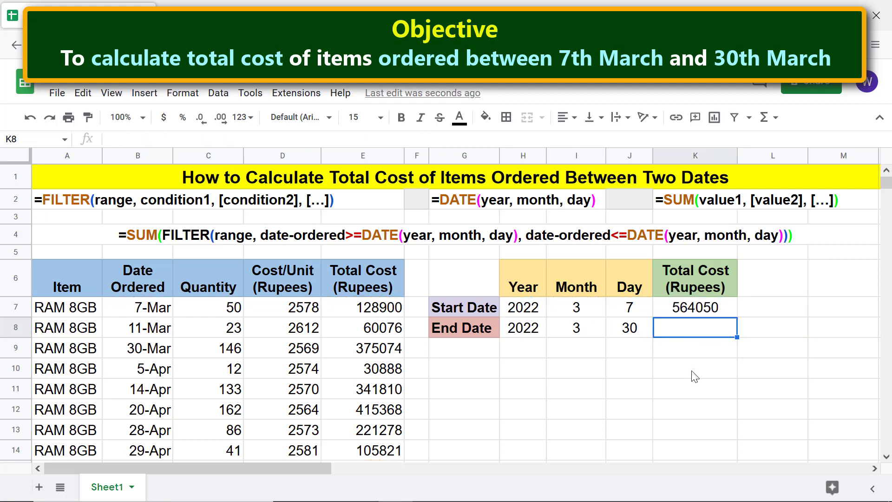